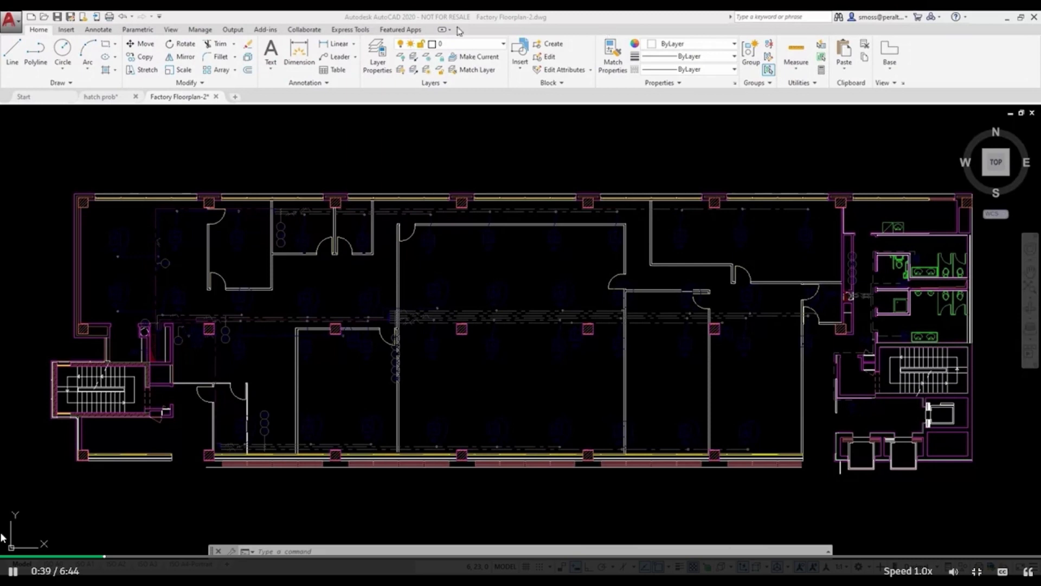
Step: Review the drawing's layer list, including the layers that come from the Factory Electric-M reference
left_click(503, 44)
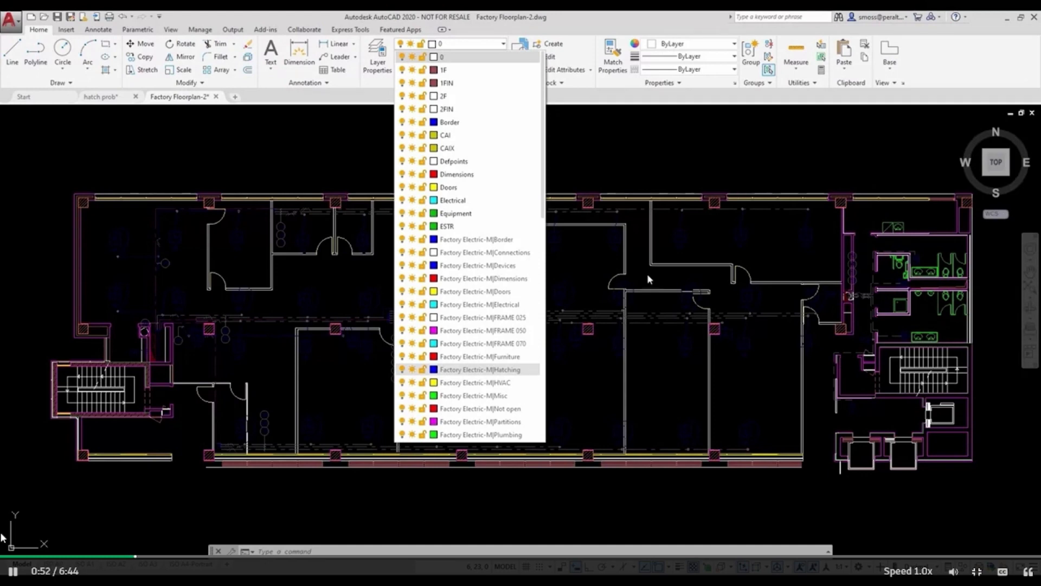
left_click(621, 151)
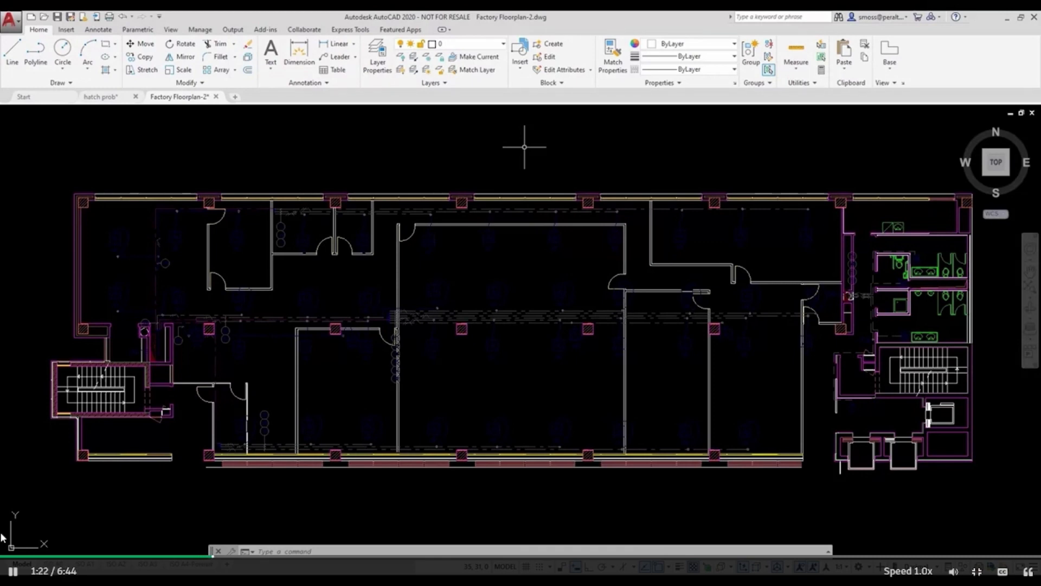
Step: Attach the Factory Lighting-M drawing as an external reference with XREF, using the Attachment type and a relative path
type("XREF")
key("Return")
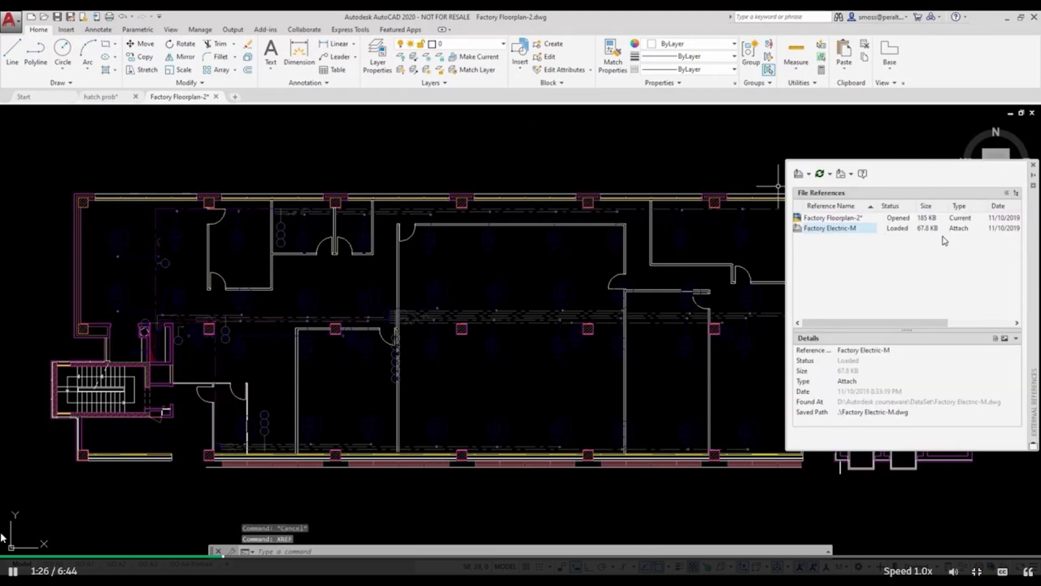
mouse_move(1033, 243)
left_mouse_down()
mouse_move(788, 245)
mouse_move(777, 234)
left_mouse_up()
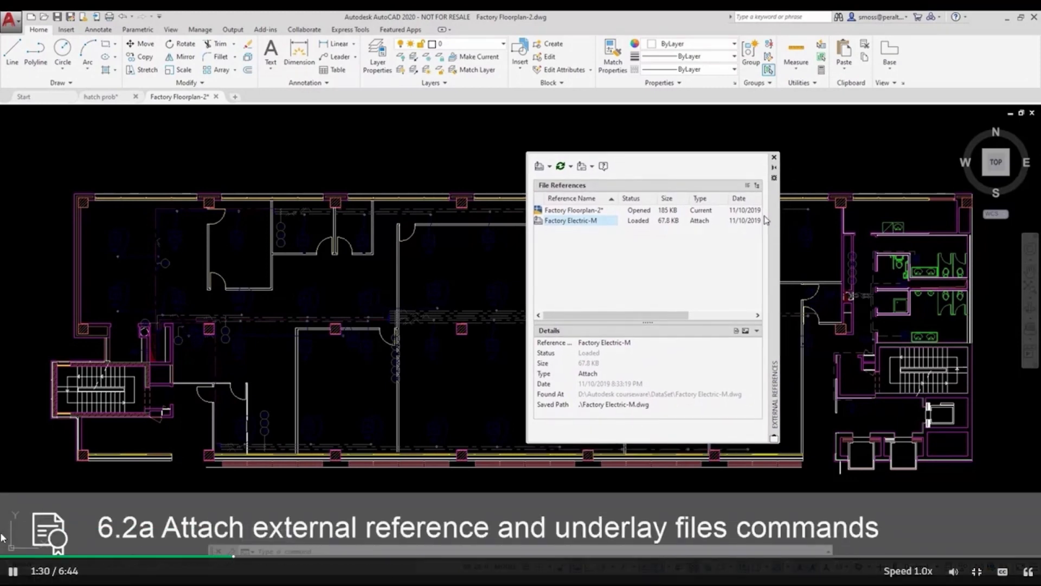
left_click(549, 167)
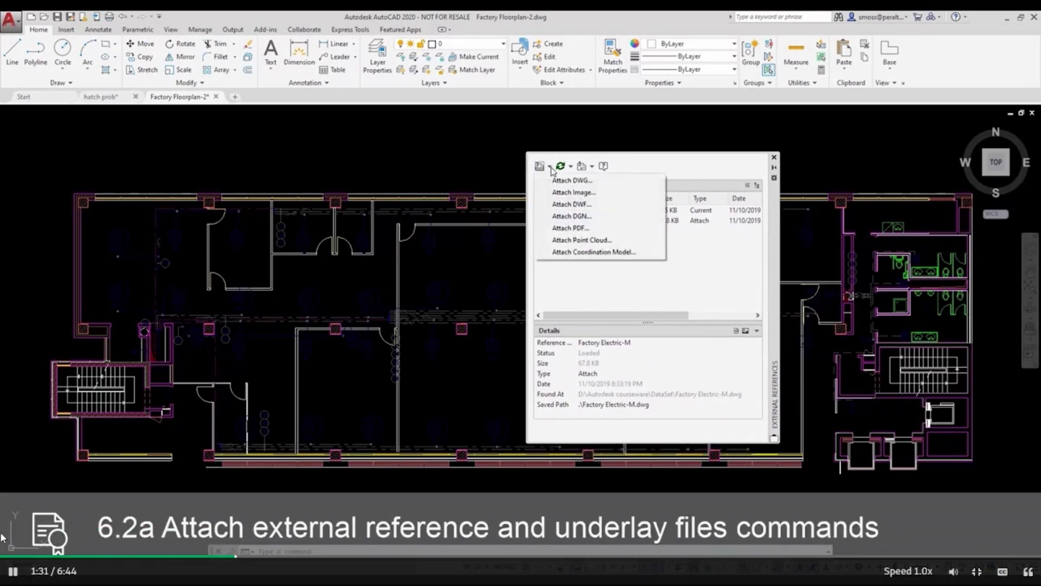
left_click(628, 183)
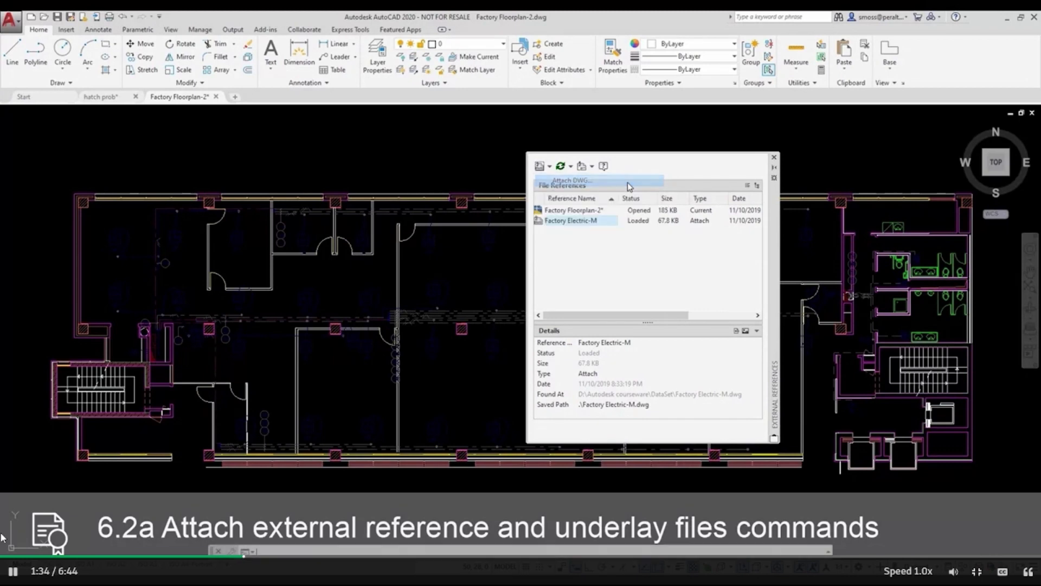
scroll(763, 281, "down", 10)
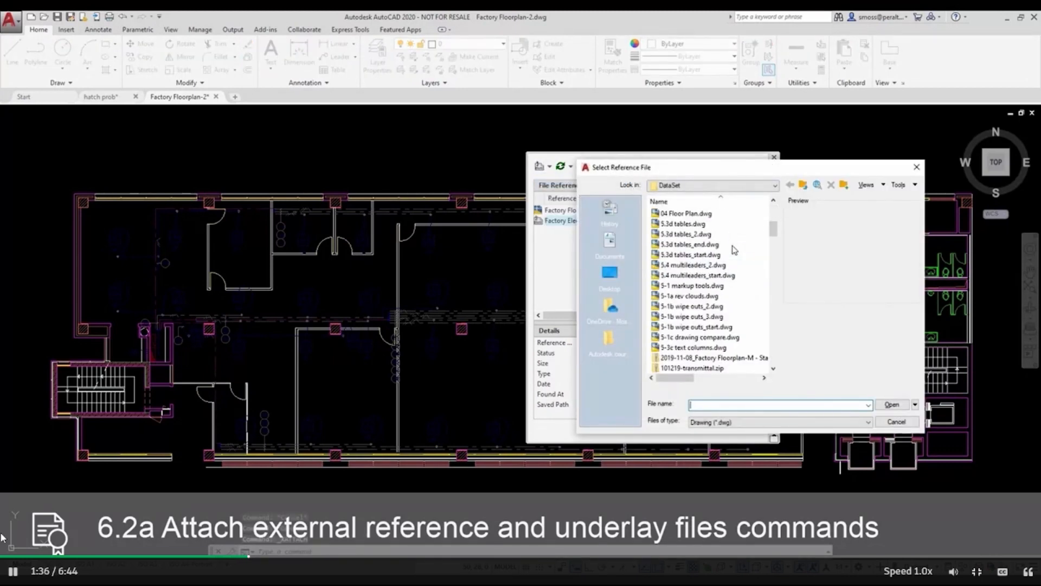
scroll(734, 250, "down", 4)
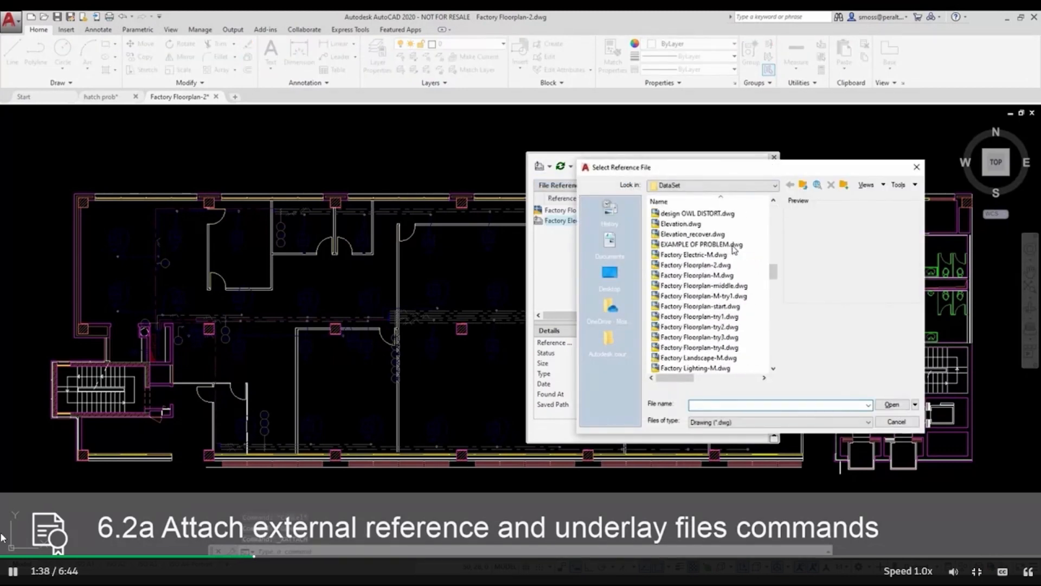
left_click(721, 368)
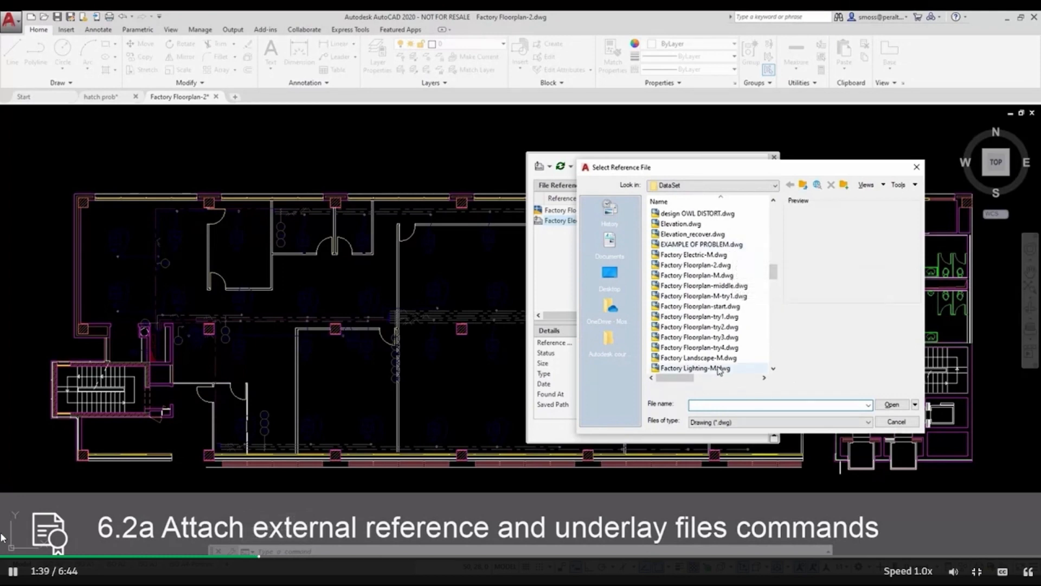
left_click(893, 404)
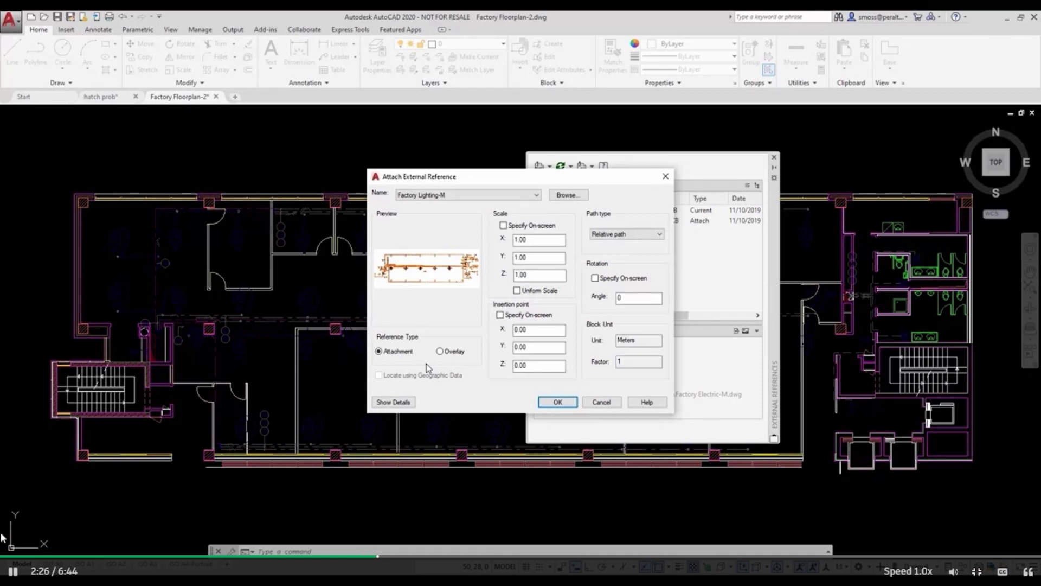
left_click(559, 404)
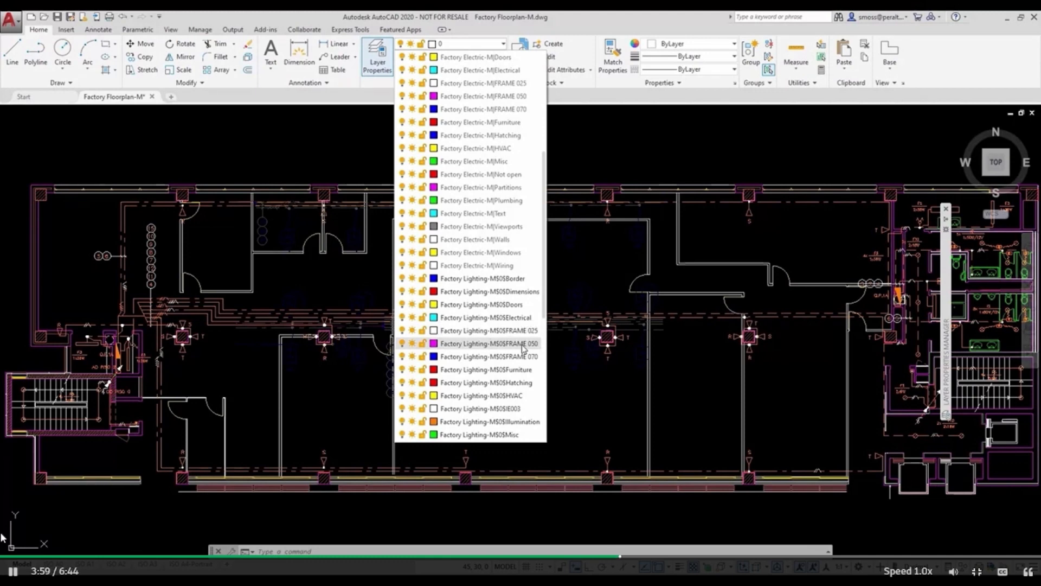
Step: Examine how the Factory Electric-M and Factory Lighting-M layers are named in the Factory Floorplan-M layer list
scroll(523, 349, "down", 1)
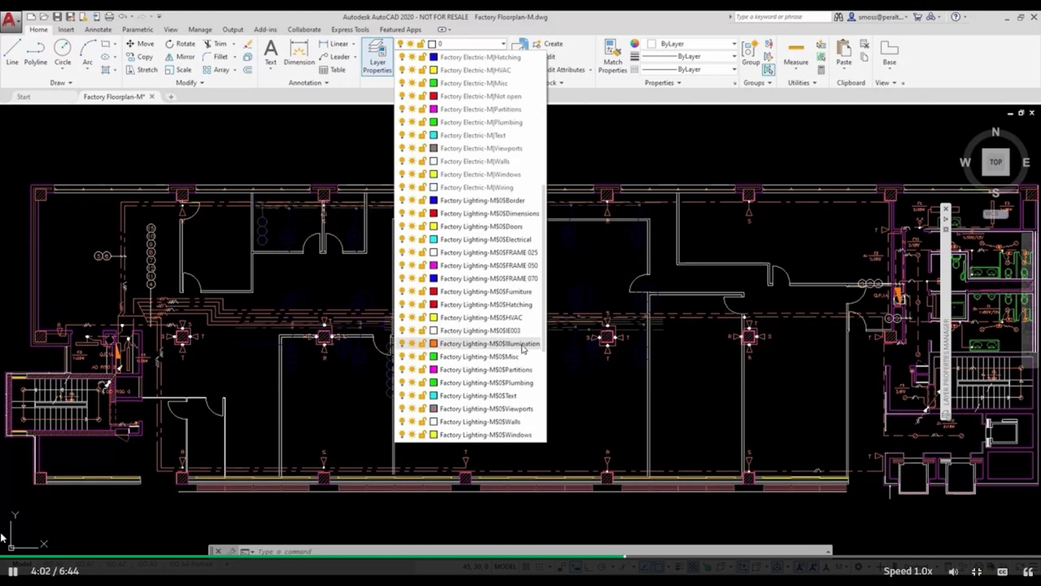
scroll(524, 349, "down", 3)
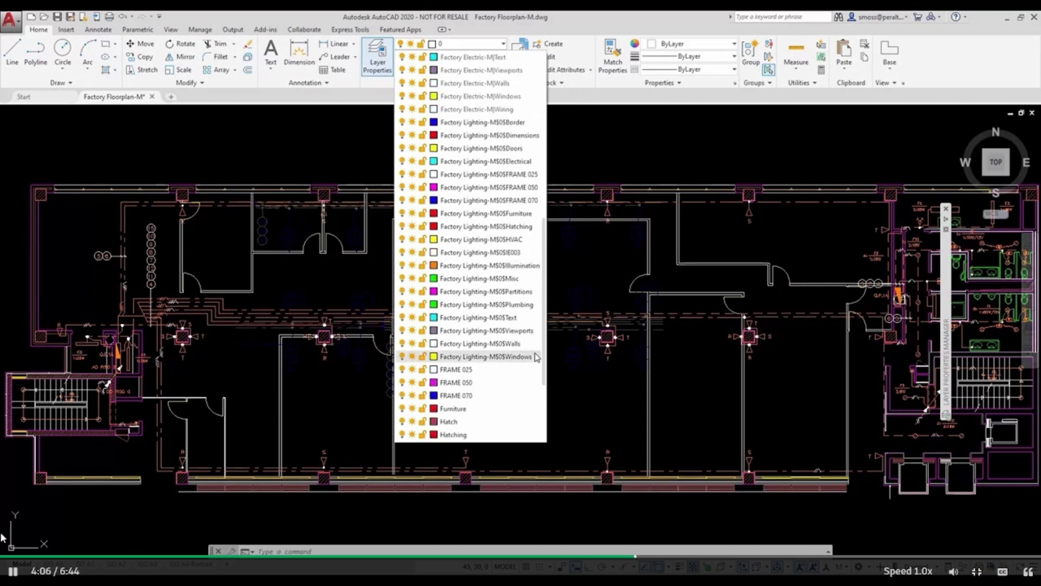
left_click(603, 151)
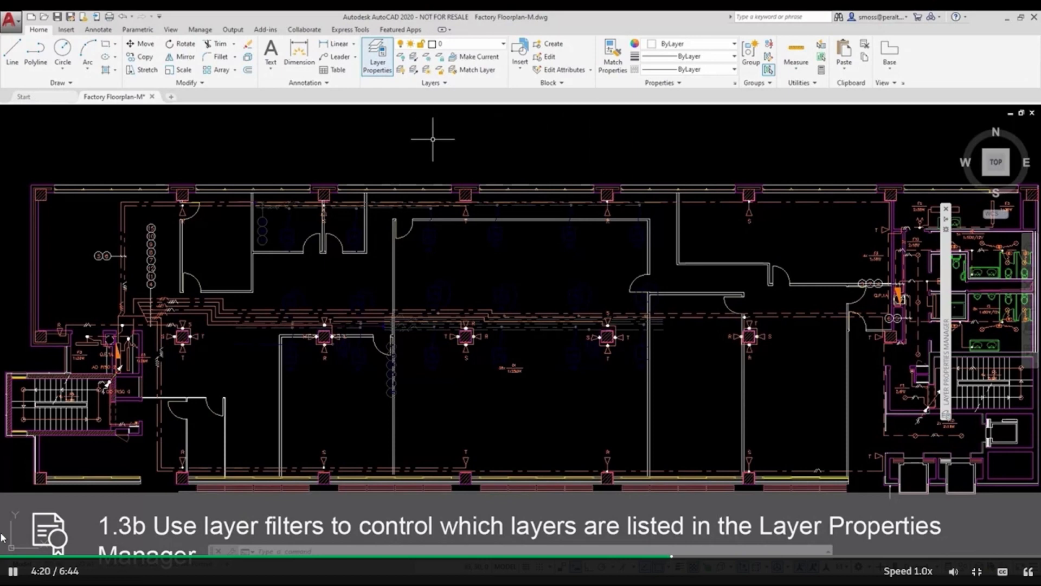
Step: Create a new layer properties filter under All and name it "windows and walls"
left_click(378, 64)
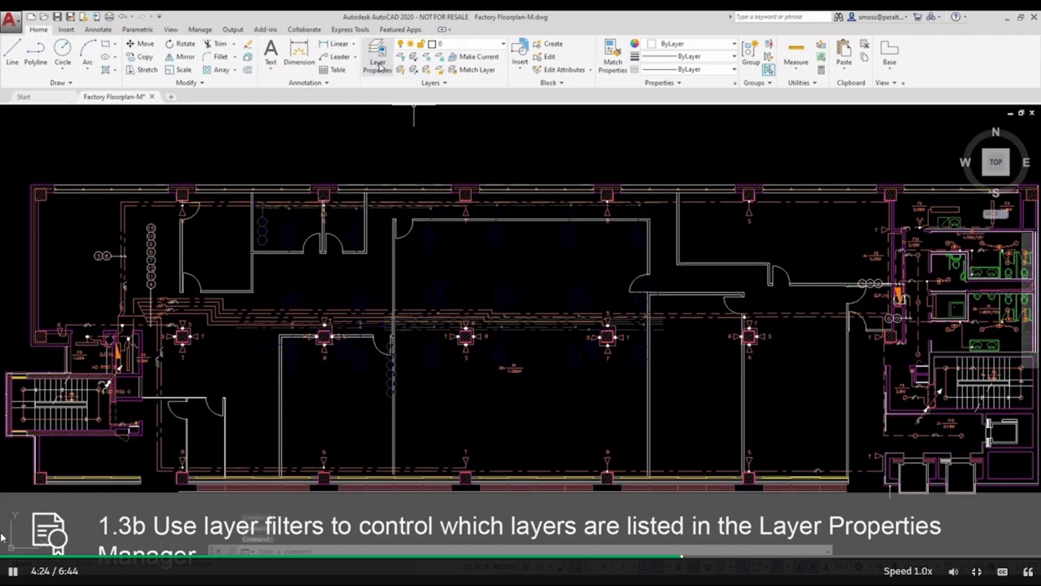
left_click(378, 59)
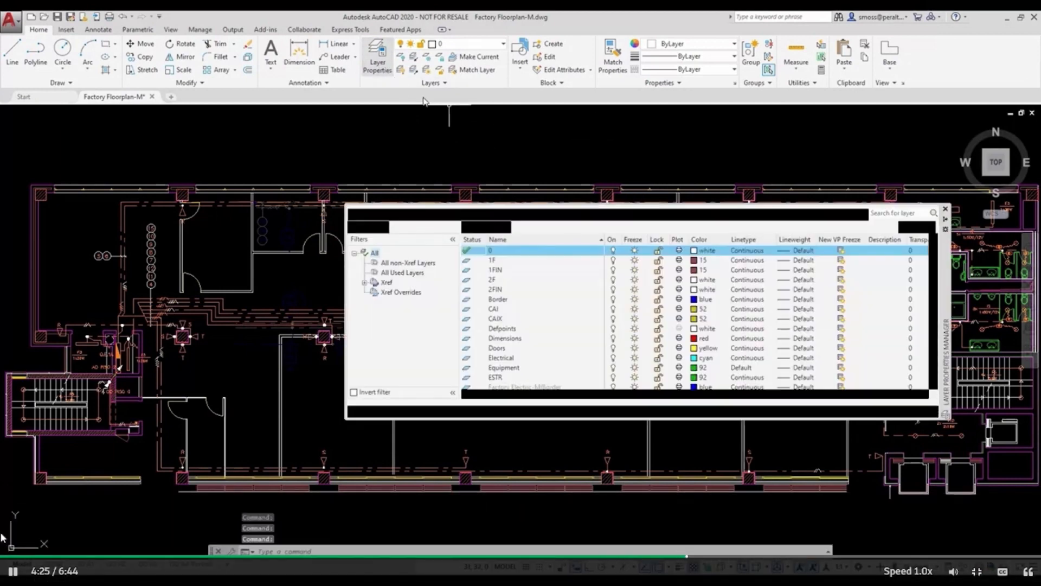
right_click(374, 253)
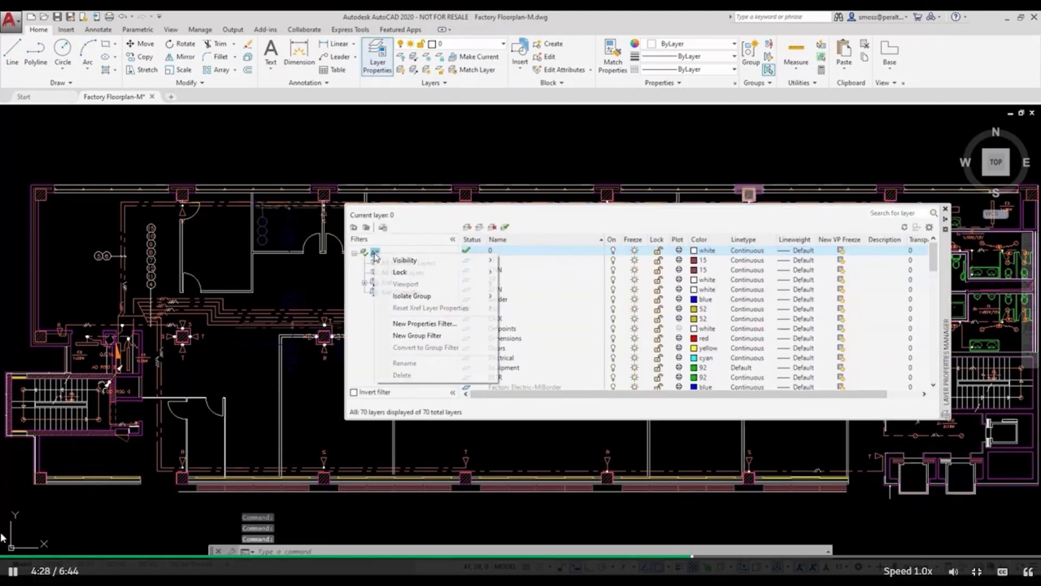
left_click(450, 323)
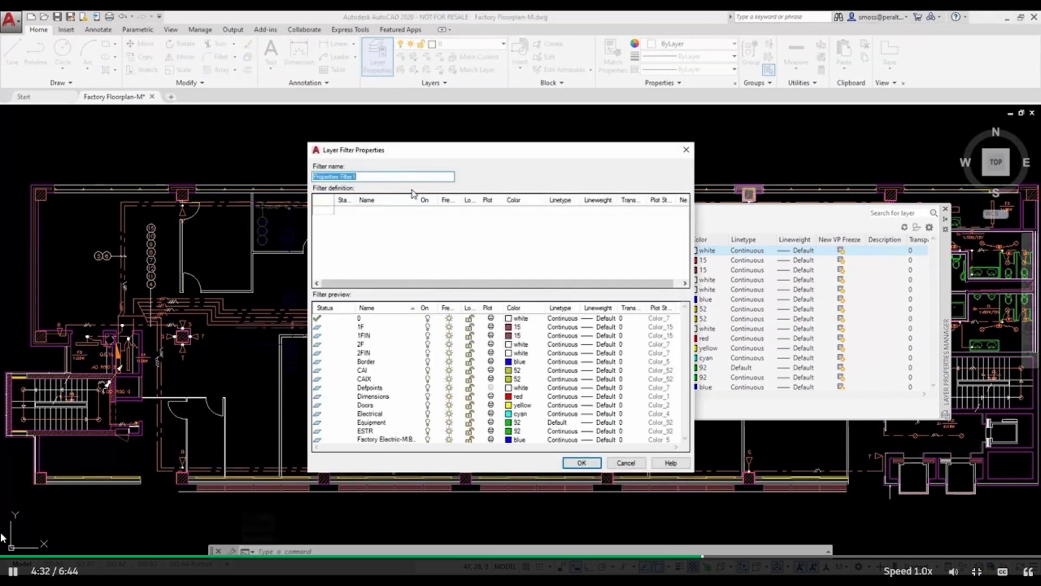
type("windows and walls")
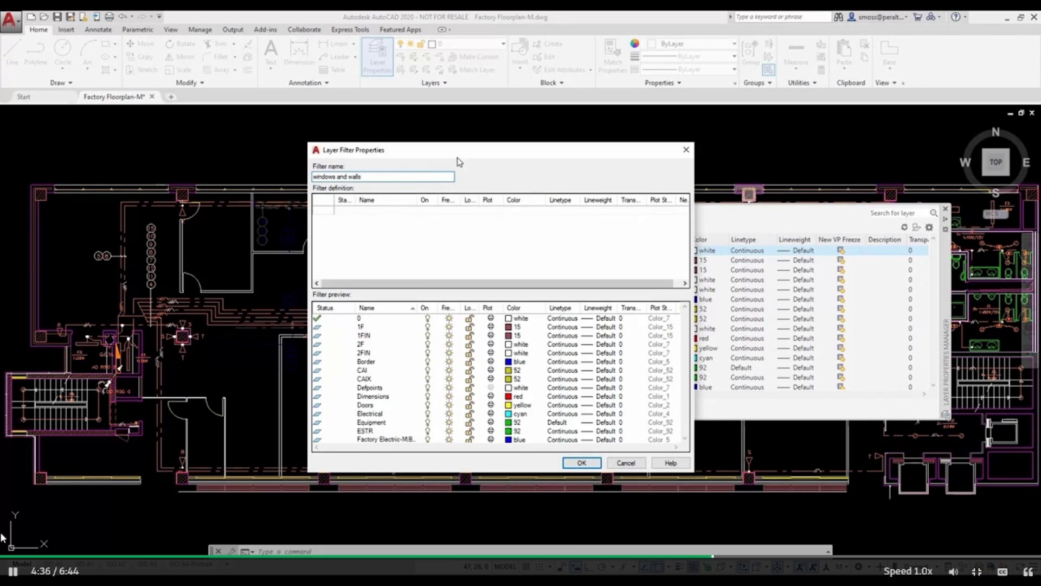
Step: Define the filter with two layer name rules, *window* and *wall*, and save it
left_click(385, 211)
type("*window*")
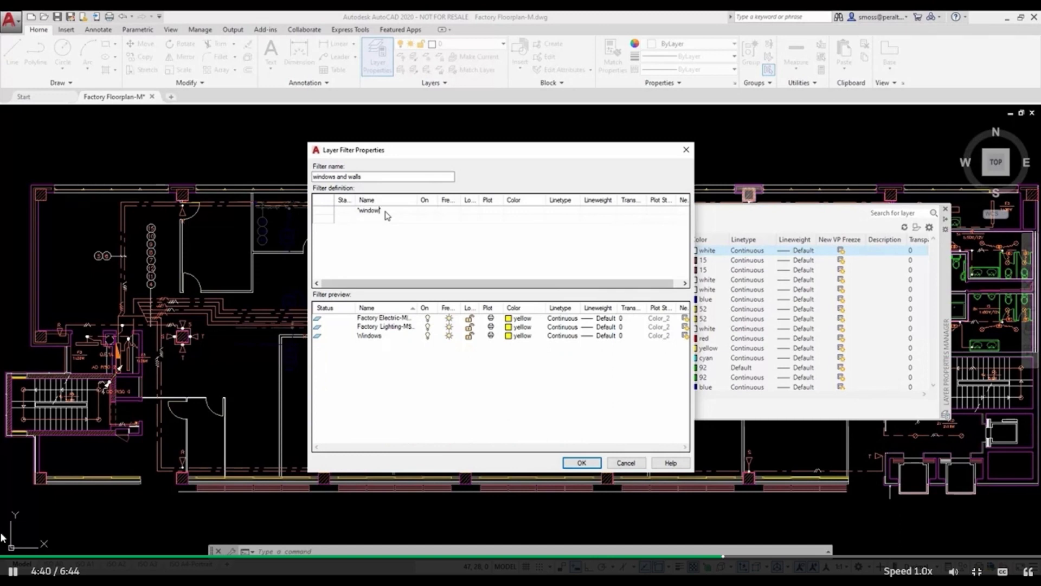
left_click(383, 222)
type("*wal")
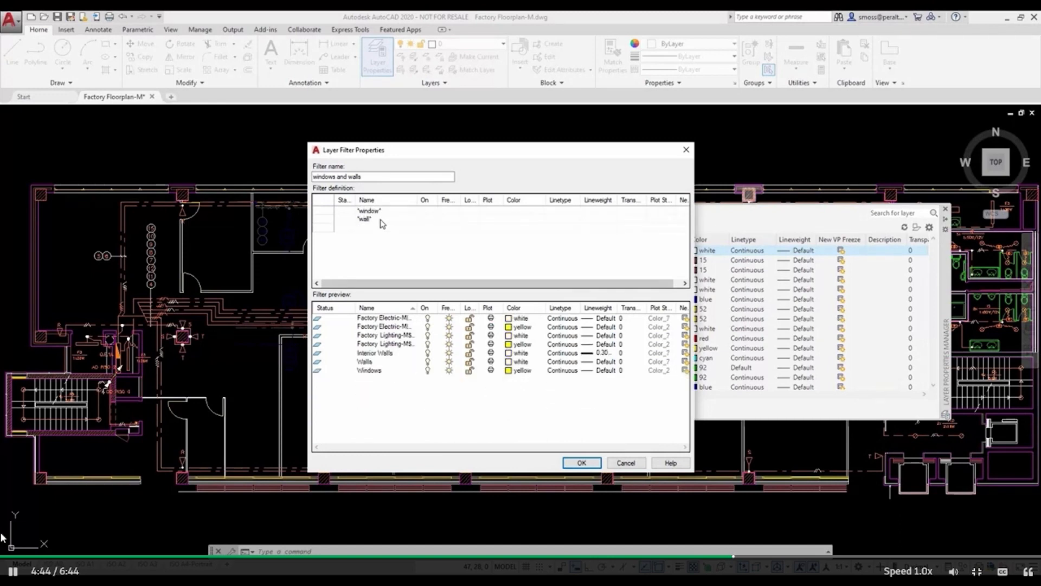
type("l*")
left_click(580, 462)
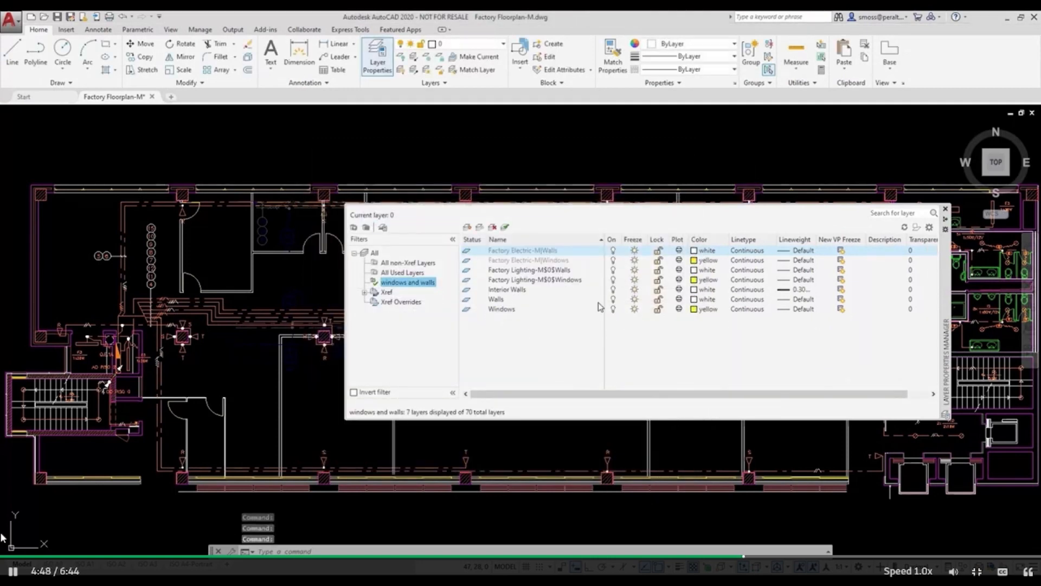
Step: Close the layer manager and check which layers the current-layer list offers with the filter active
left_click(946, 208)
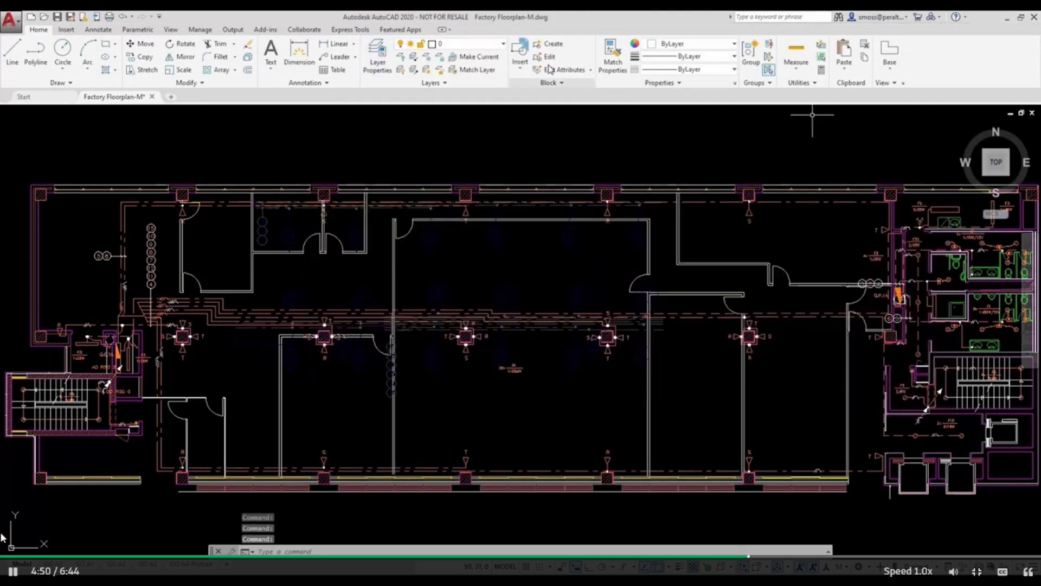
left_click(493, 46)
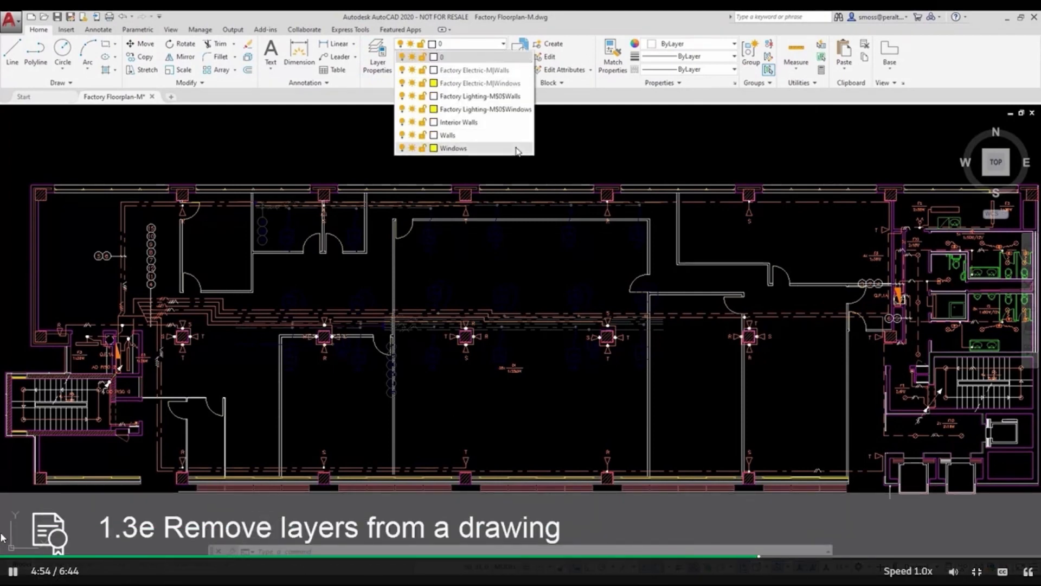
left_click(586, 144)
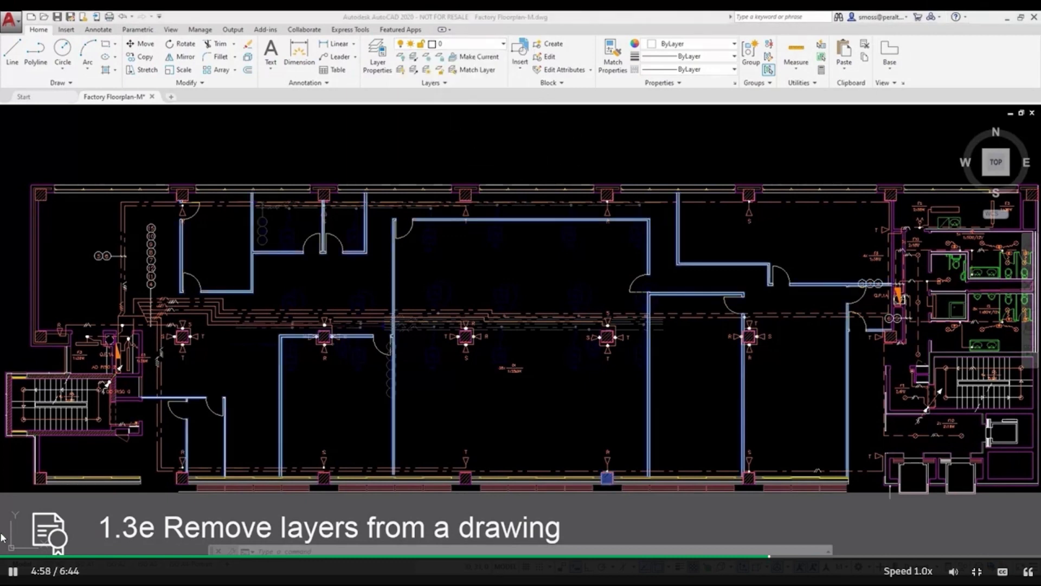
Step: Merge the Factory Lighting-M$0$Walls layer, chosen by name, into the Interior Walls layer by picking an interior wall as the target
left_click(444, 85)
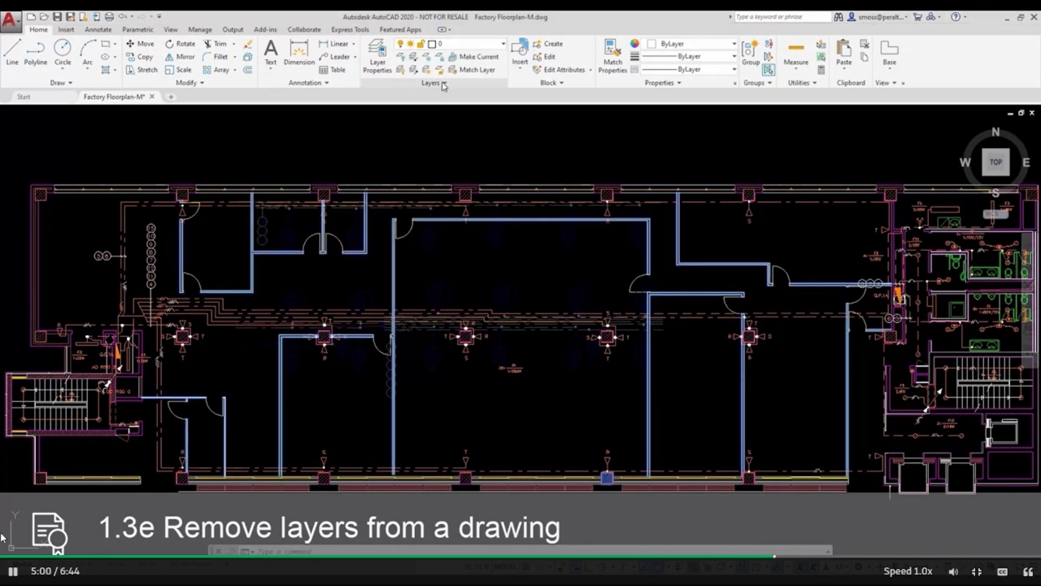
left_click(444, 85)
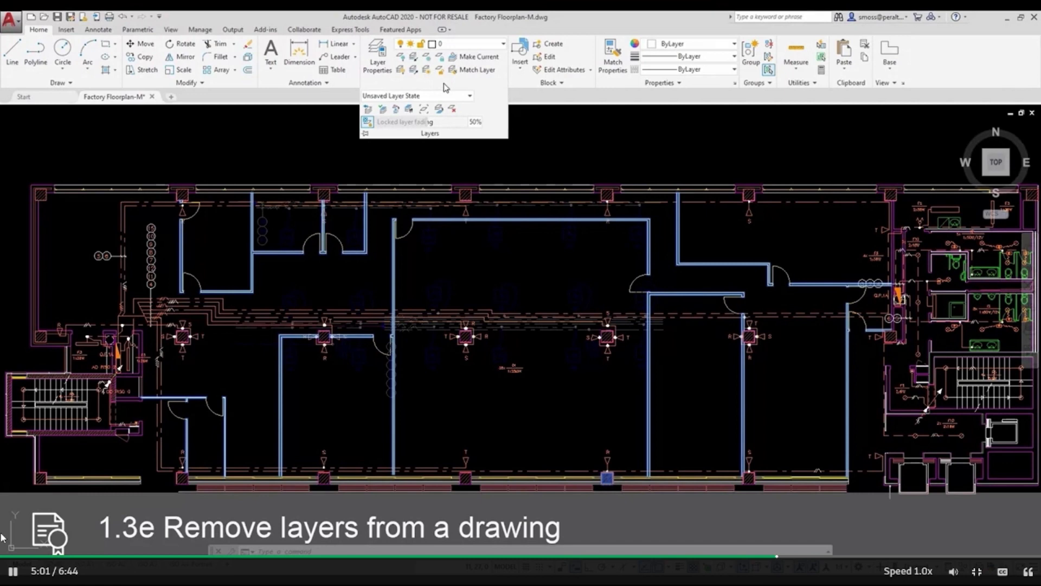
left_click(439, 111)
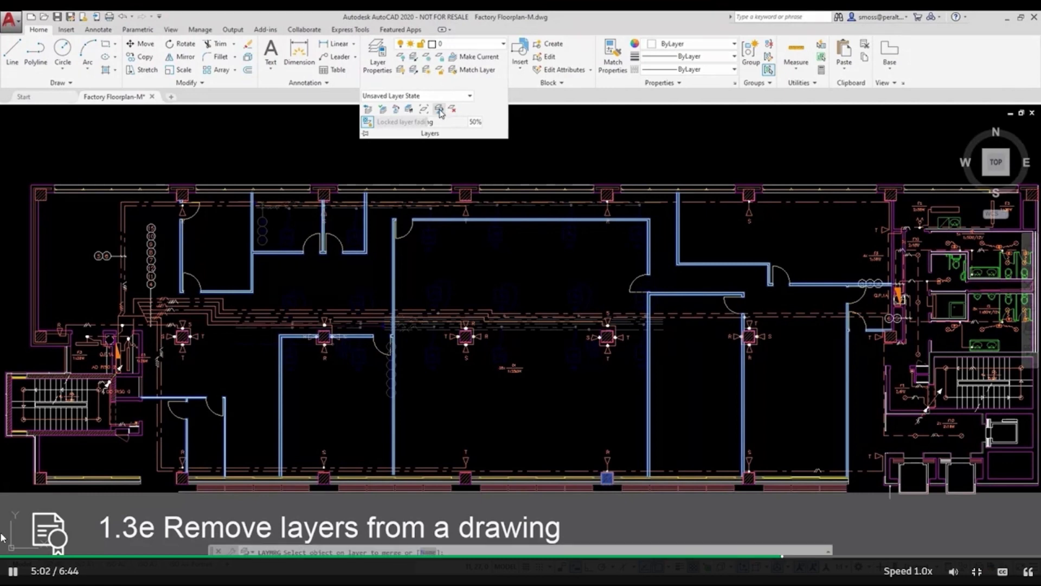
right_click(565, 159)
left_click(598, 204)
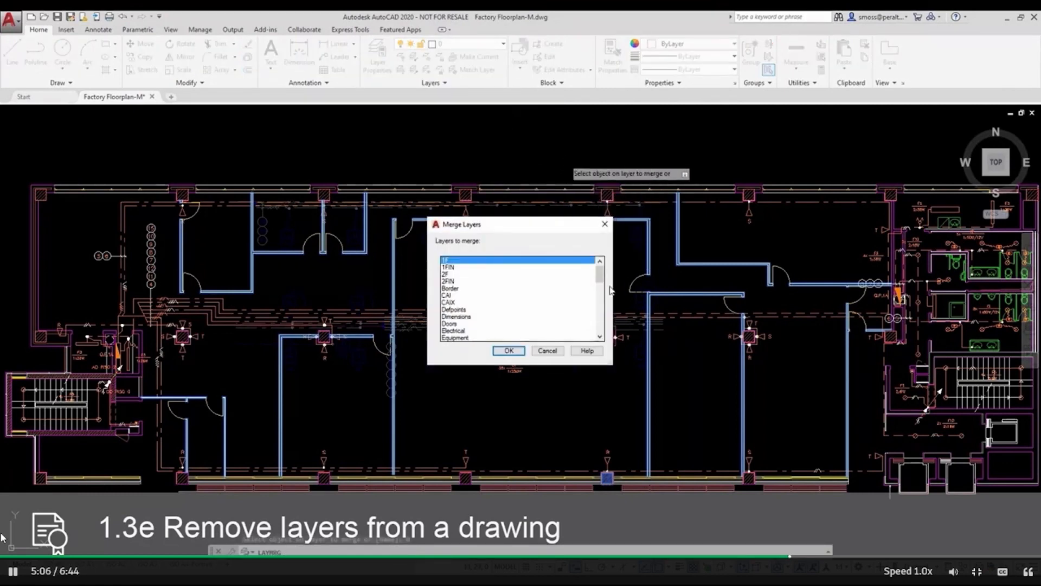
left_click_drag(600, 272, 601, 309)
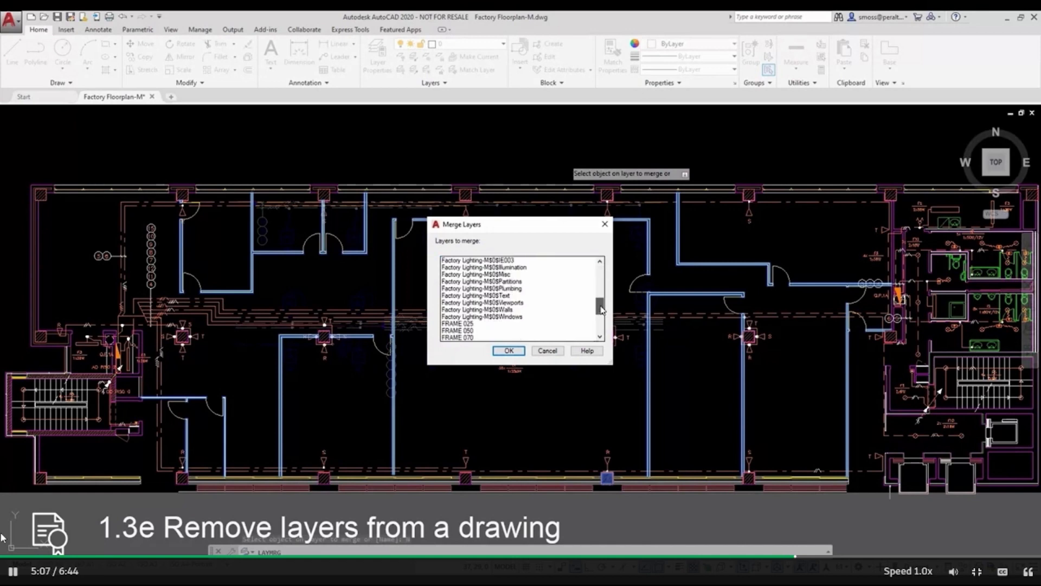
left_click(471, 310)
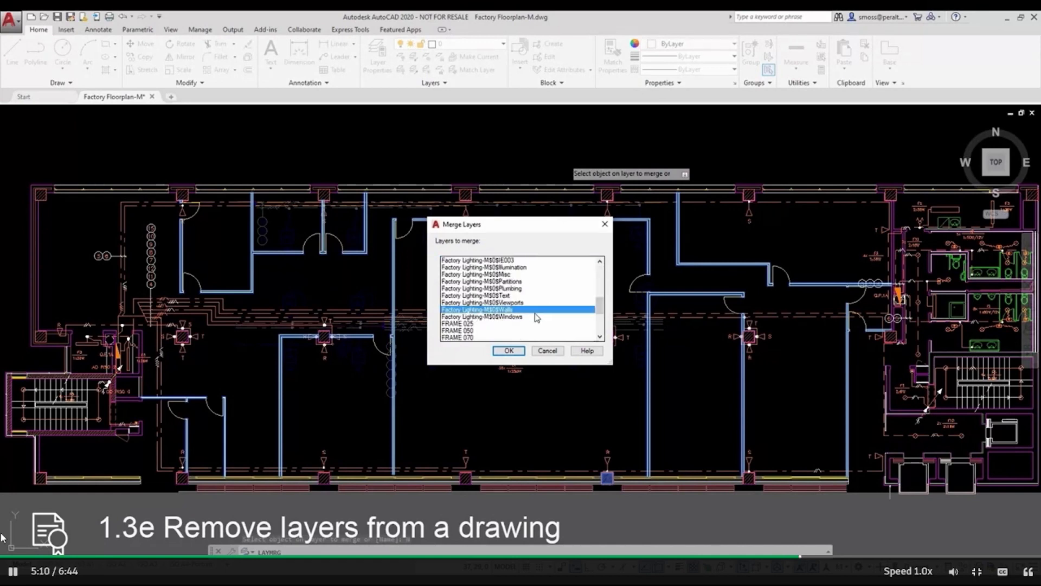
left_click(508, 352)
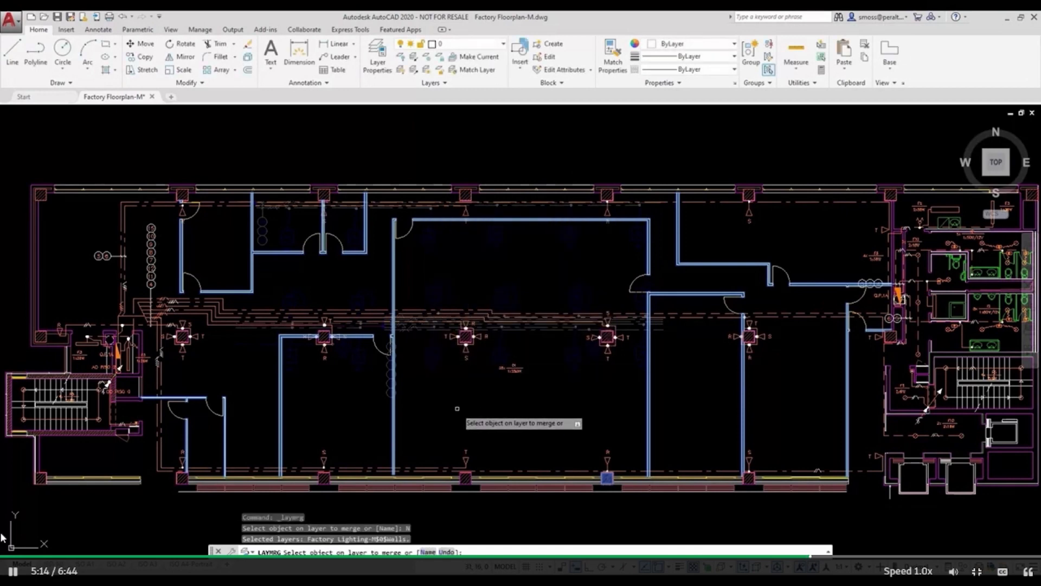
key("Return")
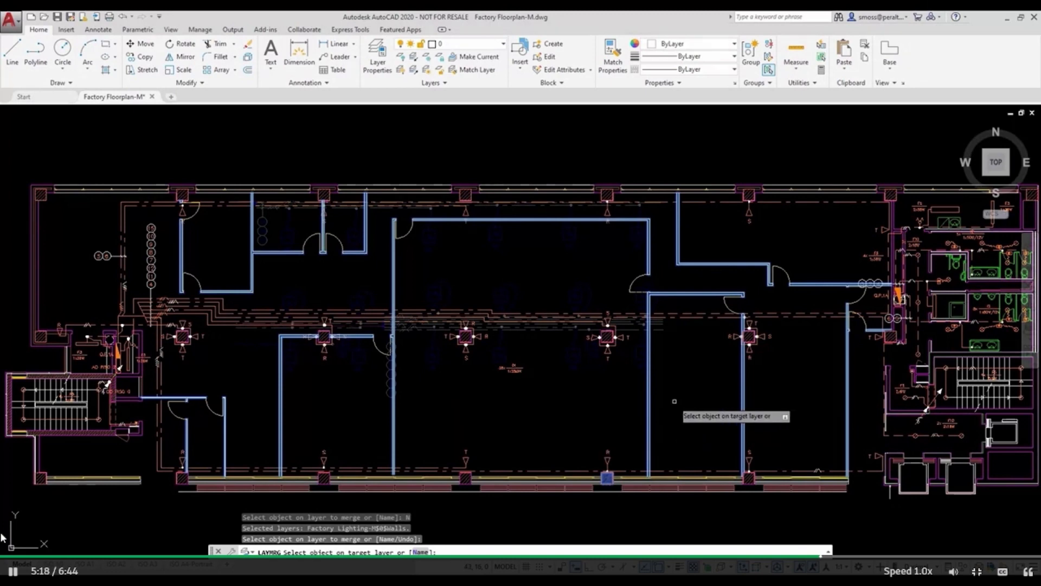
left_click(647, 404)
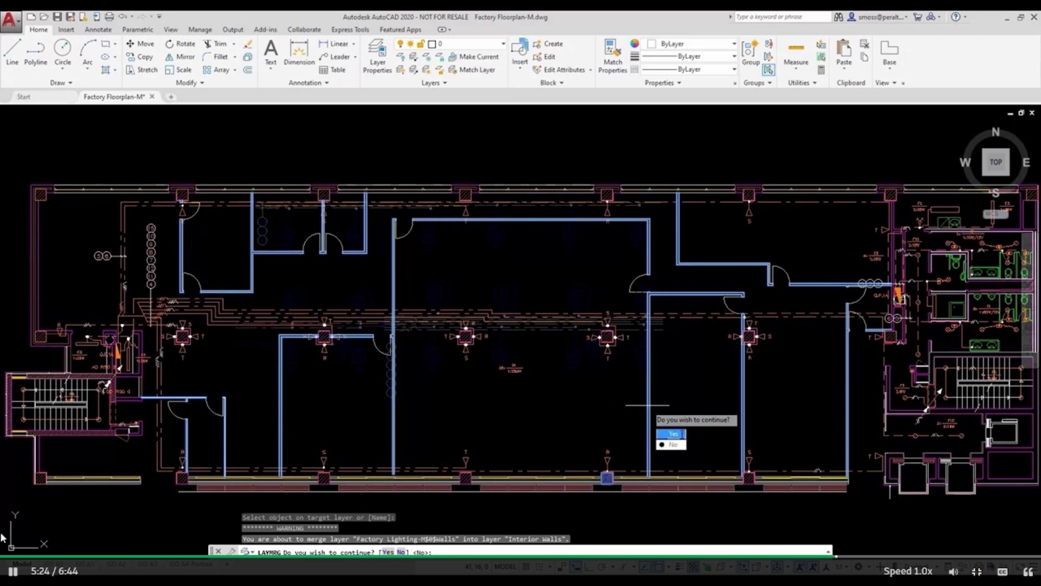
left_click(673, 434)
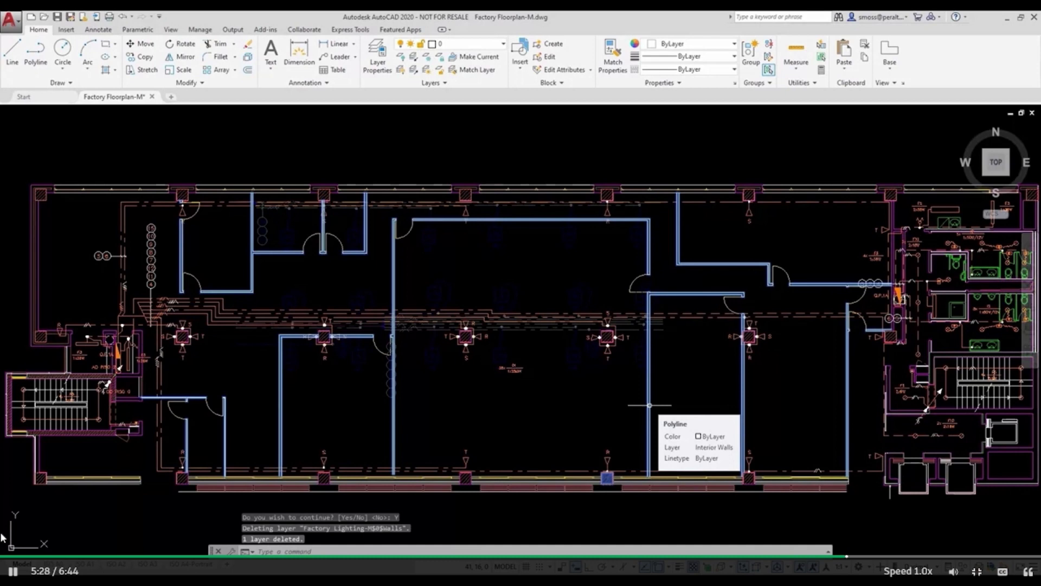
Step: Check the current-layer list for the window and wall layers left after the merge
left_click(480, 46)
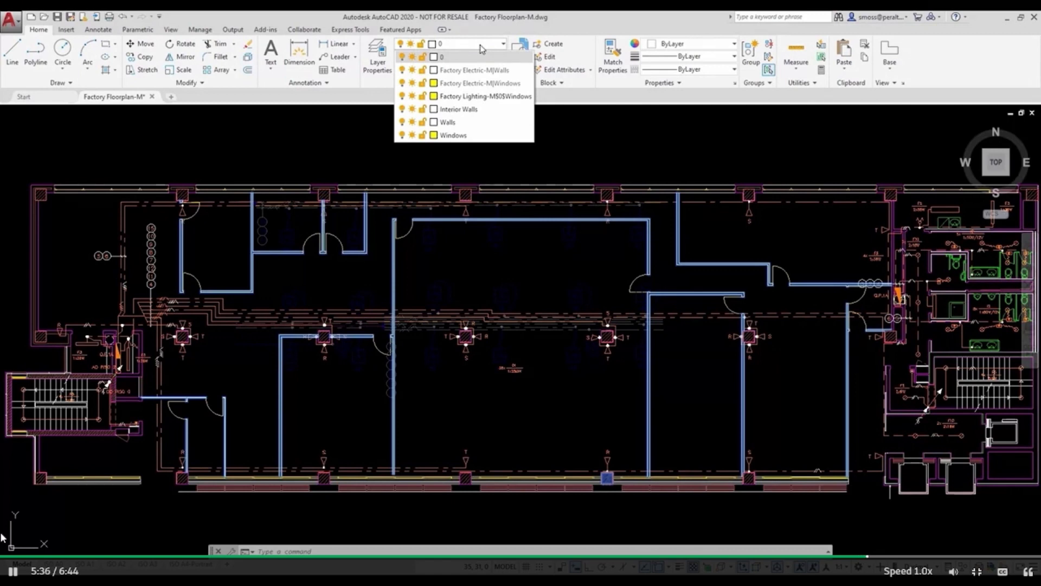
left_click(569, 123)
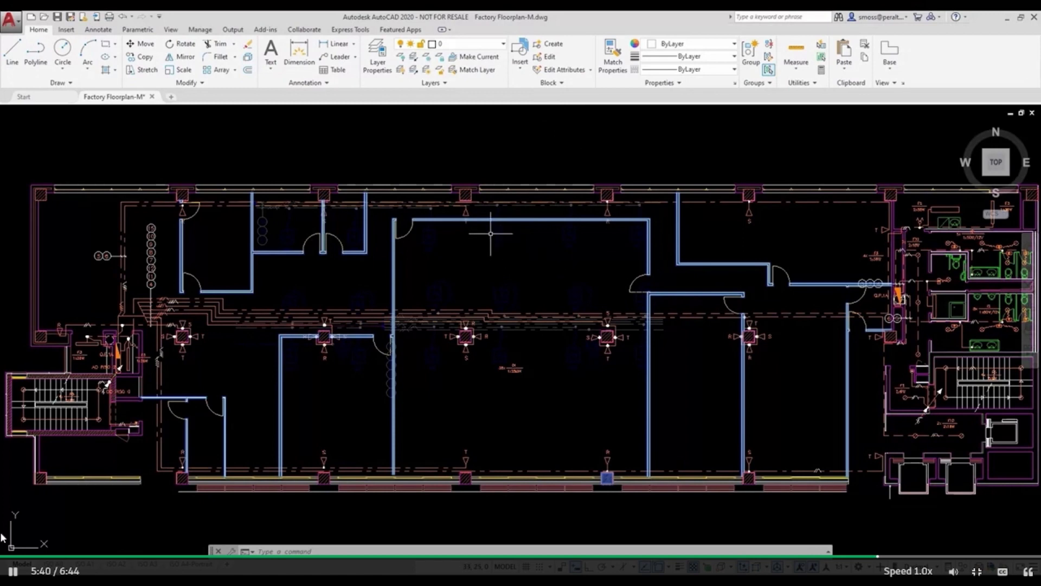
Step: Open the layer manager and switch from the windows and walls filter to All layers
scroll(480, 237, "up", 4)
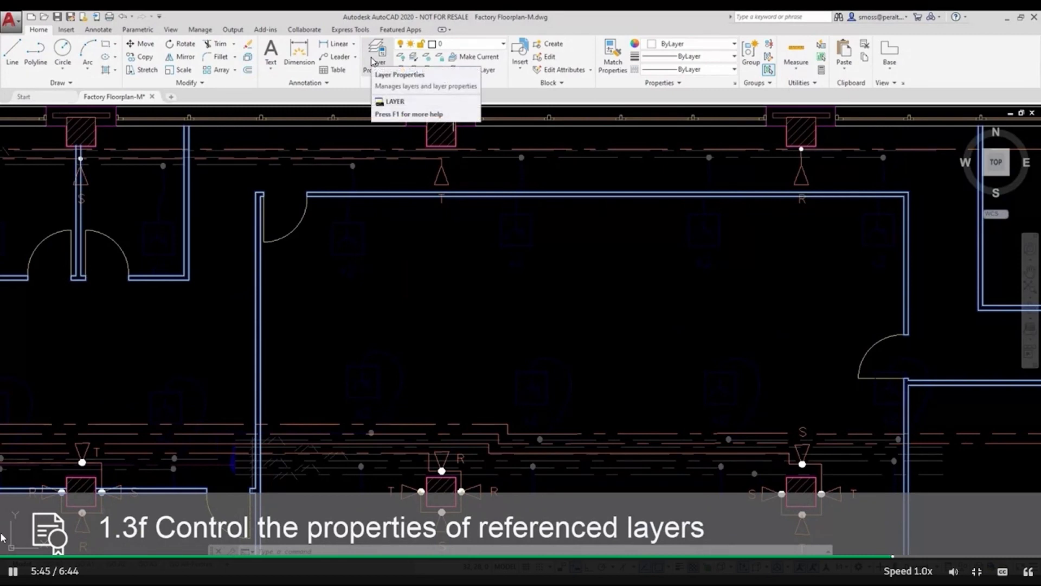
left_click(372, 60)
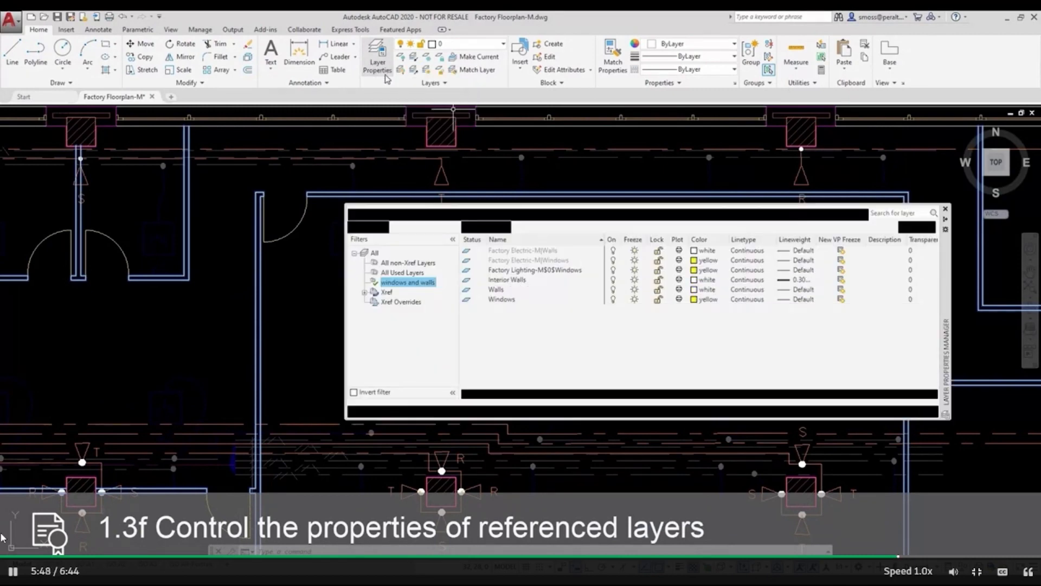
left_click(373, 253)
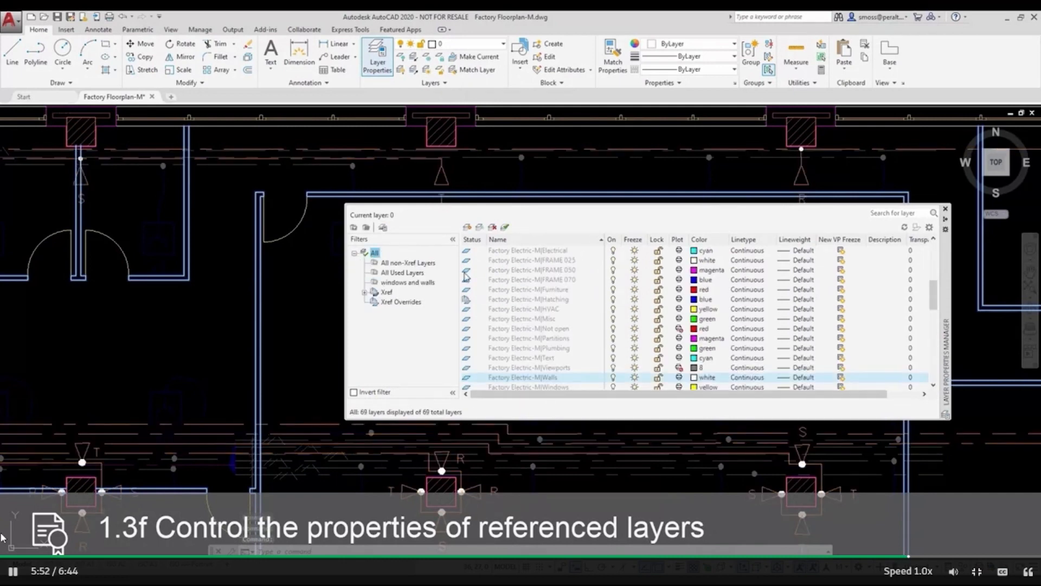
Step: Set the color of the referenced Factory Electric-M|Devices layer to yellow and close the layer manager
scroll(593, 320, "up", 5)
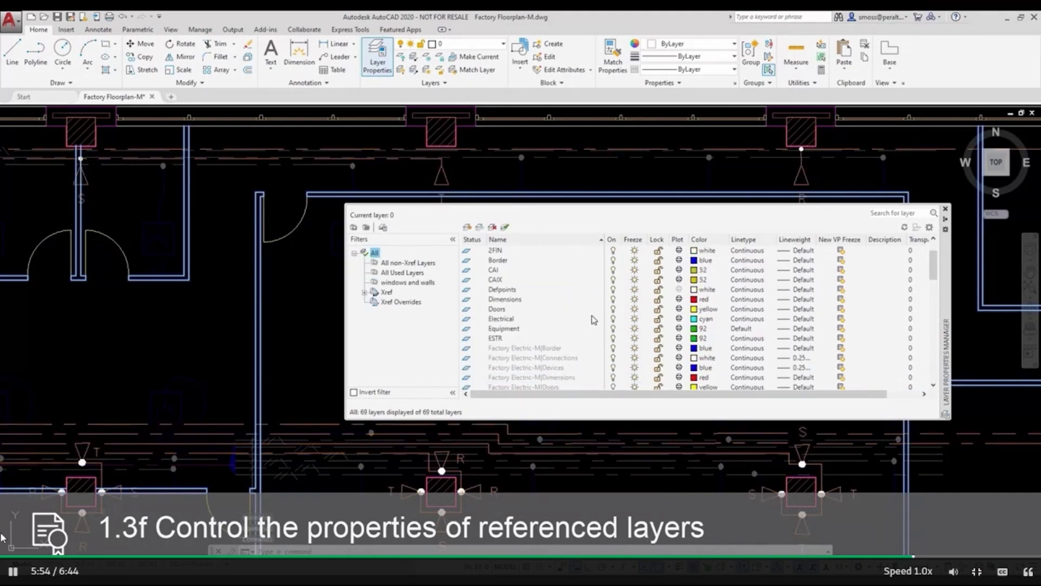
scroll(593, 320, "down", 1)
left_click(703, 339)
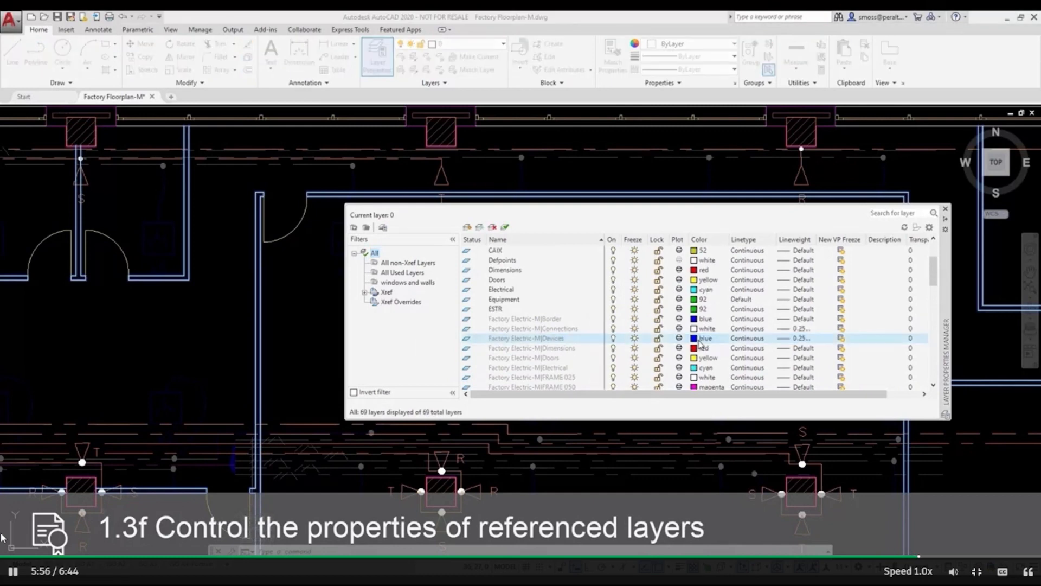
left_click(445, 323)
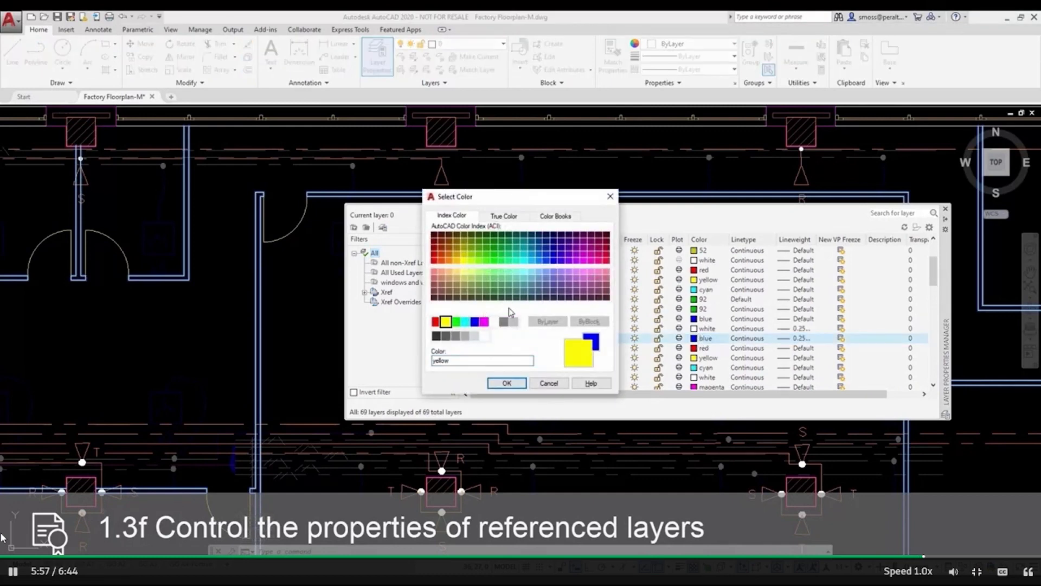
left_click(506, 383)
left_click(946, 209)
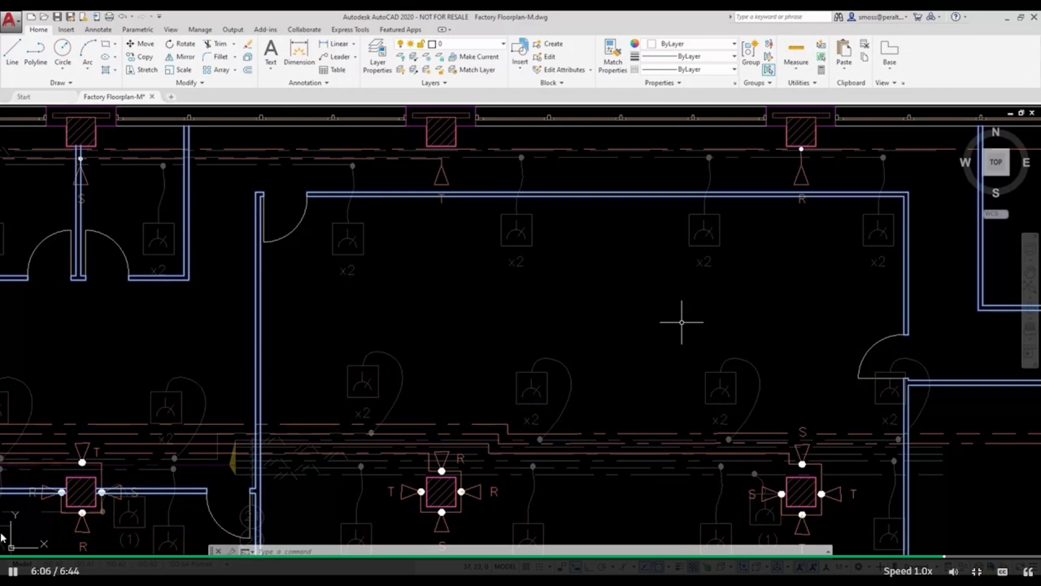
Step: Open the source drawing of the attached Factory Electric-M reference to view the devices in their original color
right_click(510, 248)
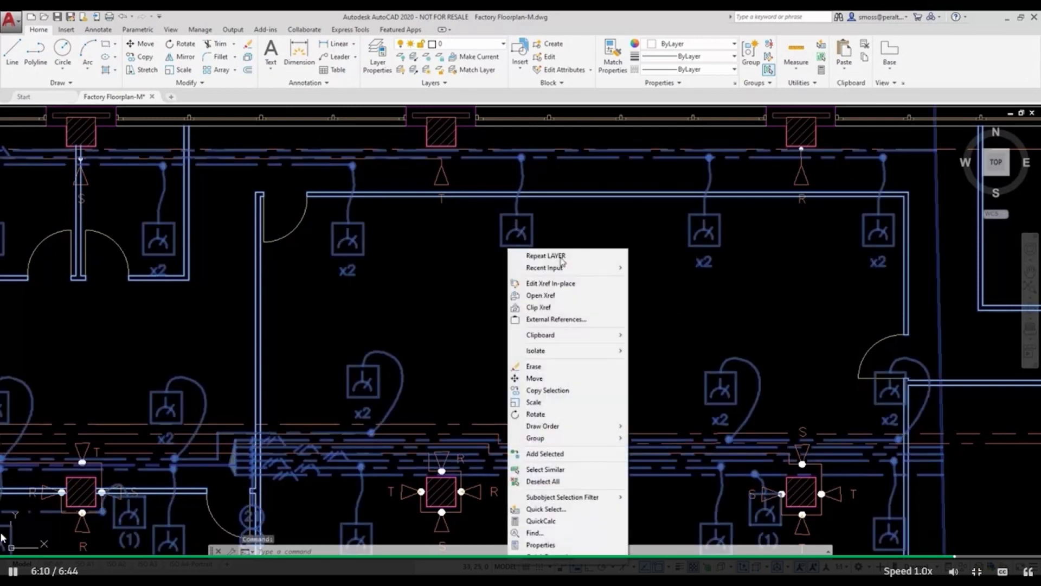
left_click(596, 297)
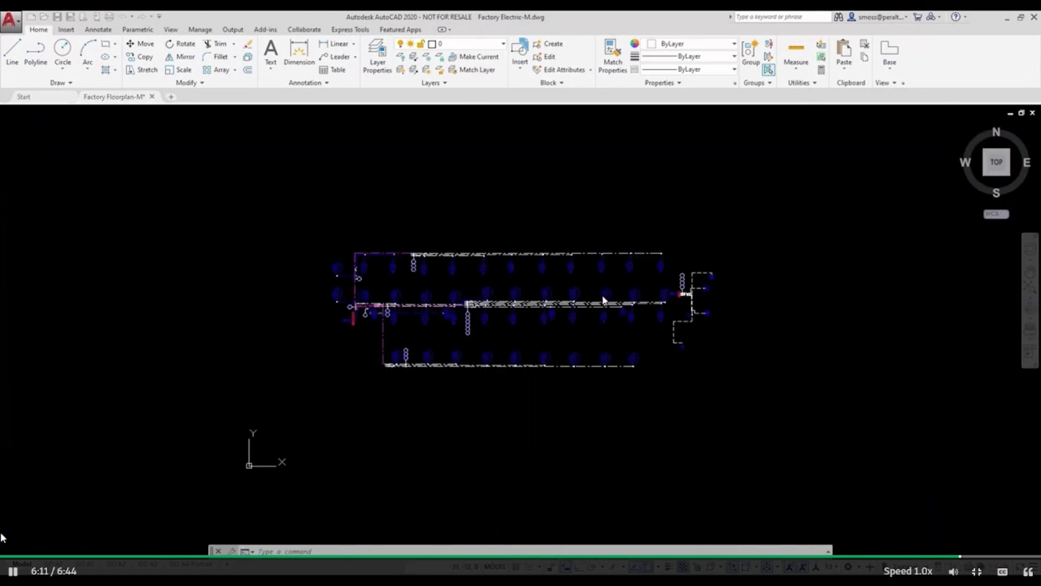
scroll(474, 277, "up", 5)
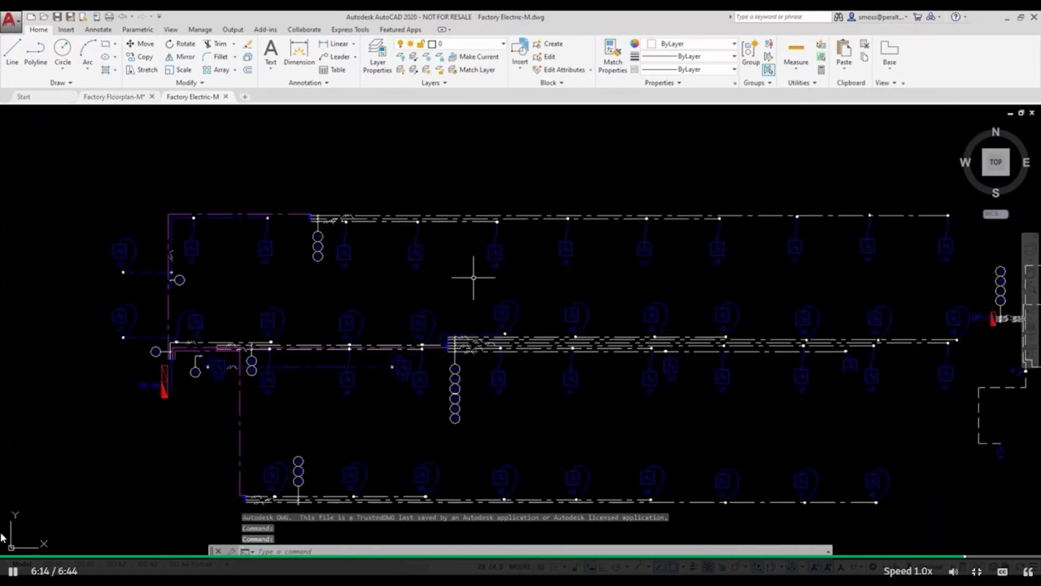